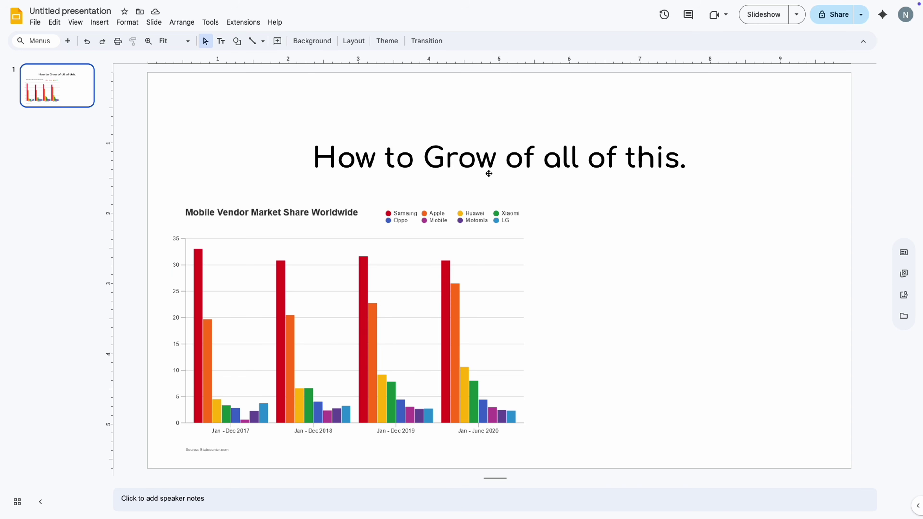
Insert the image of the energy-related CO2 emissions line chart on the slide beside the mobile vendor bar chart.
left_click(100, 23)
mouse_move(160, 41)
left_click(288, 41)
left_click(785, 126)
double_click(785, 125)
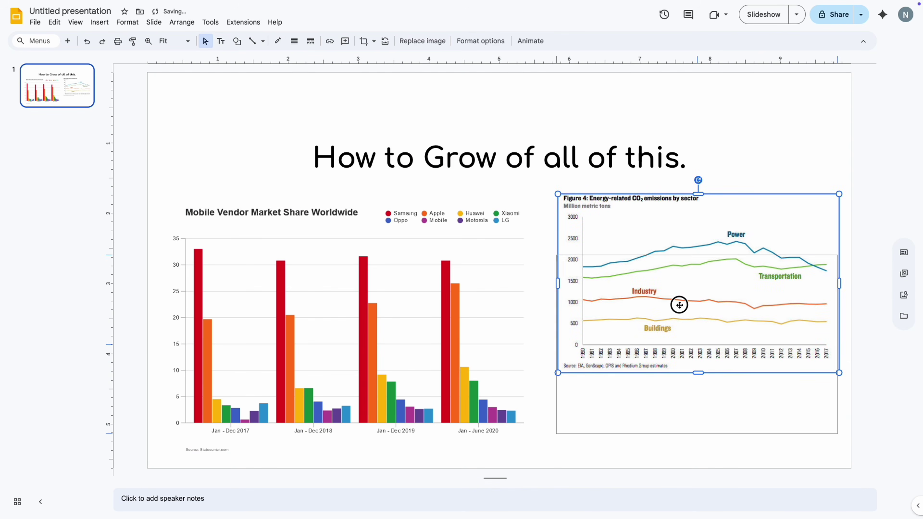
Insert the image of the "Total revenue per team - timeline" chart on the slide.
left_click(99, 22)
mouse_move(120, 38)
left_click(289, 41)
left_click(356, 139)
double_click(356, 138)
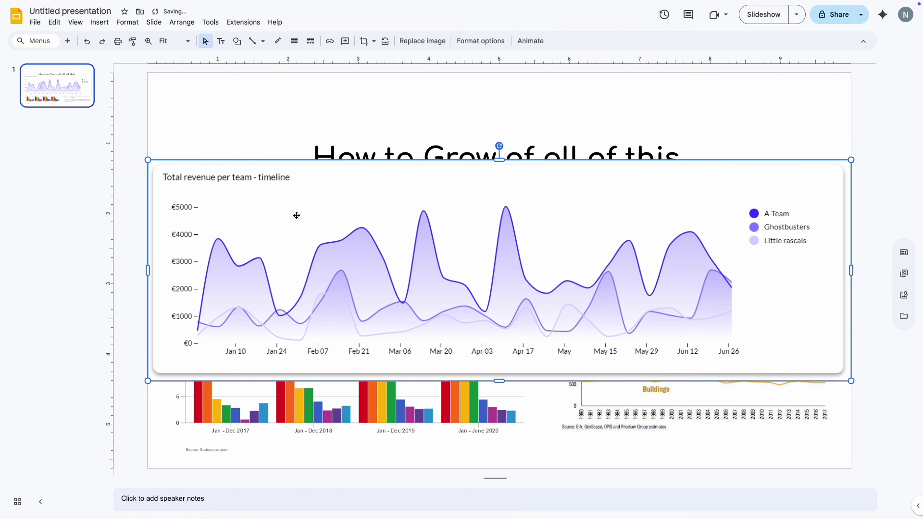
Shrink the team revenue and mobile vendor charts and stack them under the title beside the CO2 emissions chart.
left_click_drag(851, 380, 443, 252)
left_click_drag(296, 205, 484, 419)
left_click_drag(523, 204, 377, 309)
left_click_drag(243, 361, 254, 248)
left_click_drag(473, 436, 296, 413)
left_click_drag(643, 336, 577, 346)
Start a Plus AI text rewrite with the instruction "Make this all graph presenation.".
left_click(781, 202)
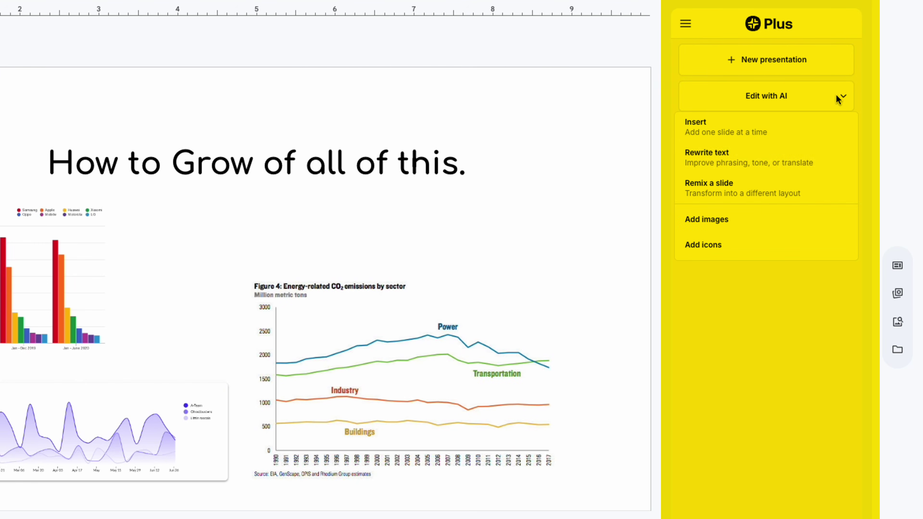
left_click(752, 157)
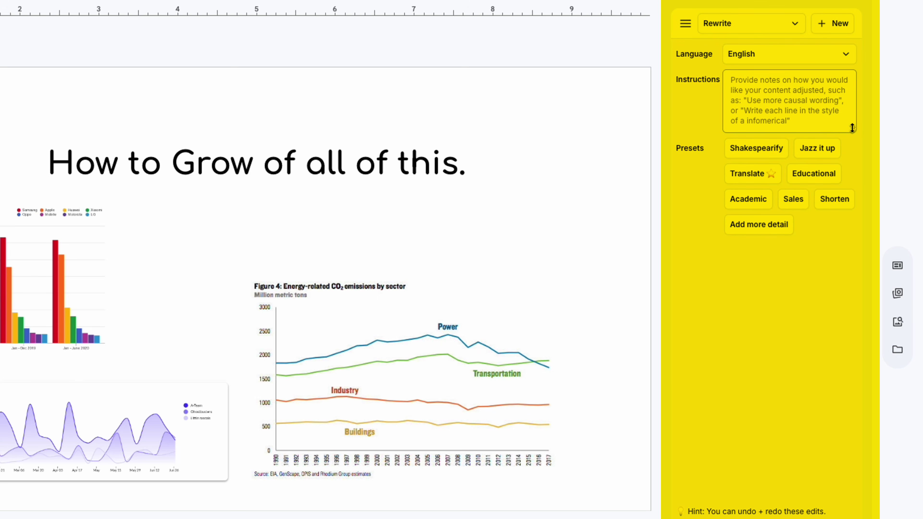
left_click(767, 86)
type("Make this al")
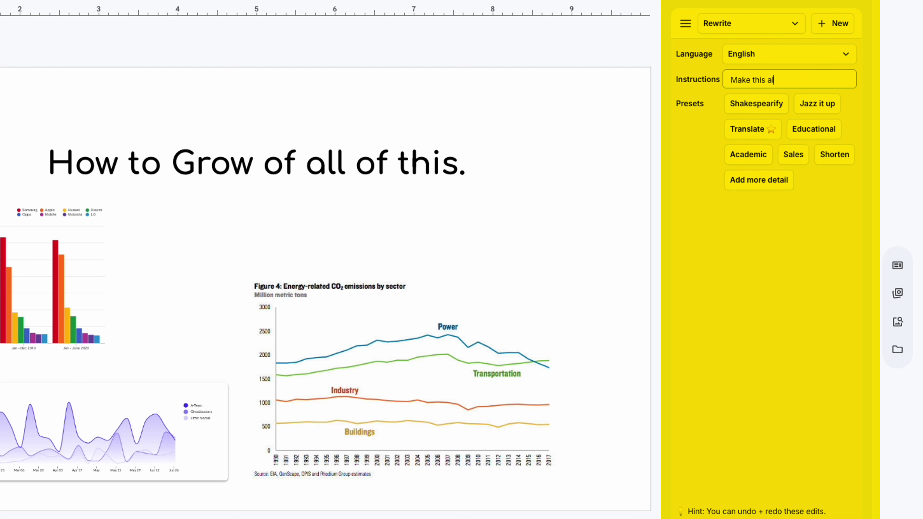
type("l graph presentation.")
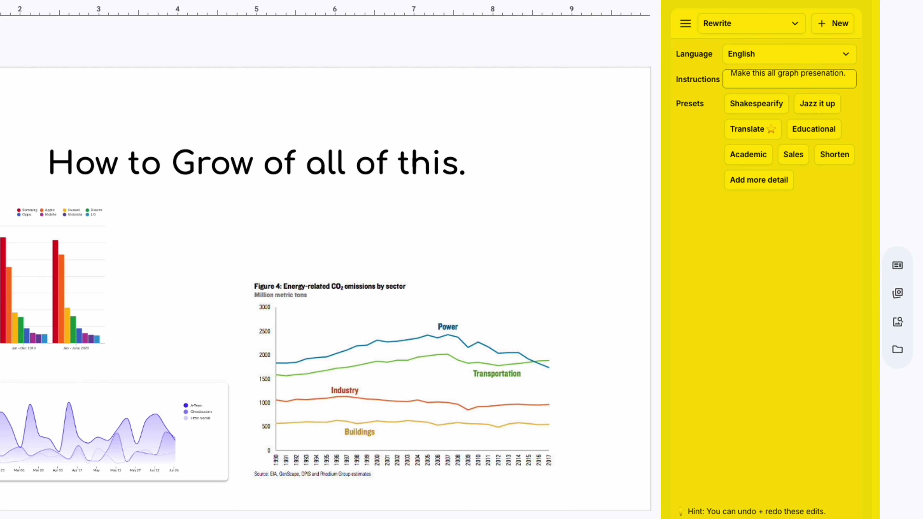
left_click(811, 223)
left_click(793, 154)
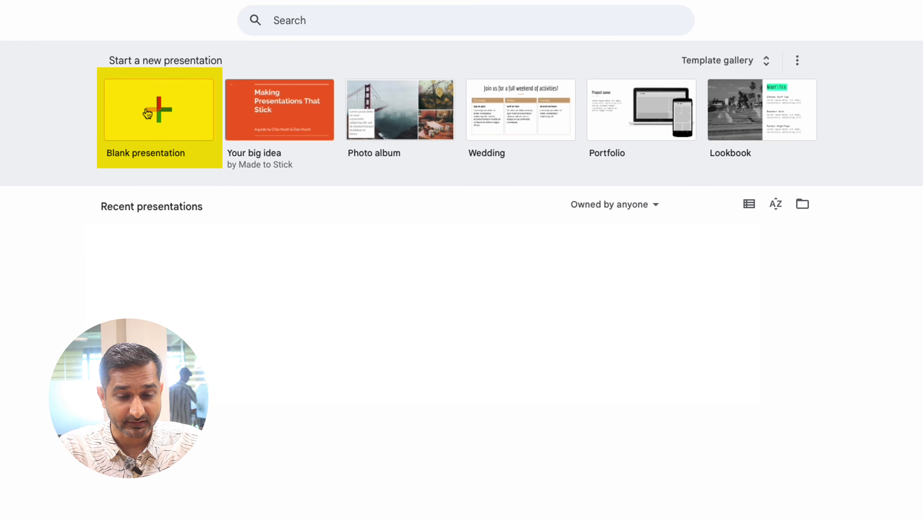
Create a blank presentation and open the Google Workspace Marketplace for add-ons.
left_click(147, 122)
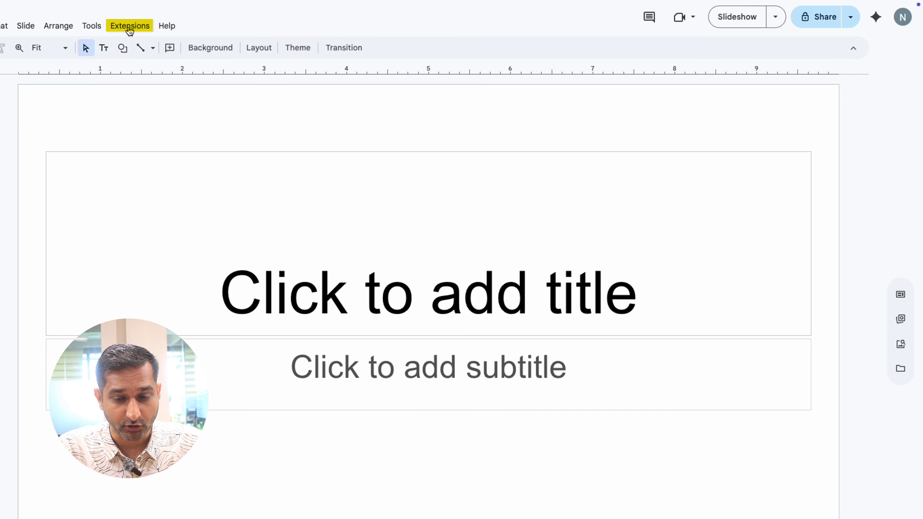
left_click(130, 28)
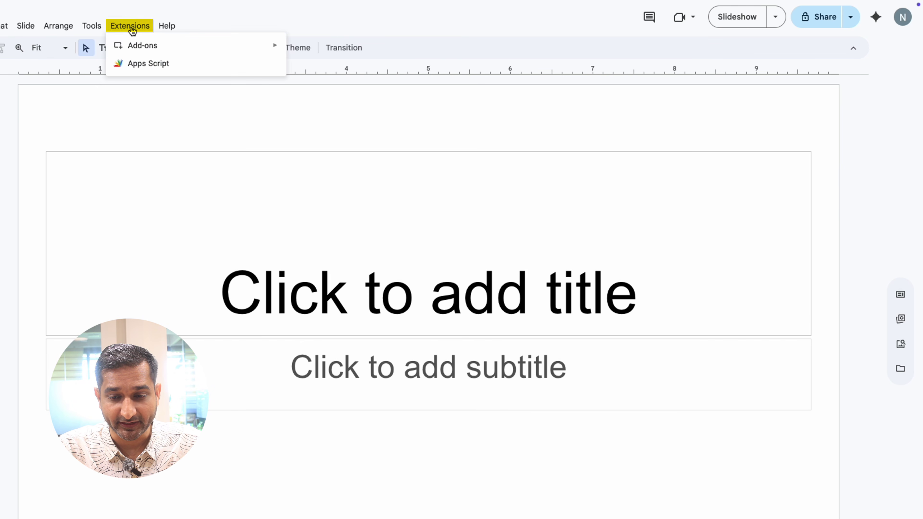
mouse_move(138, 53)
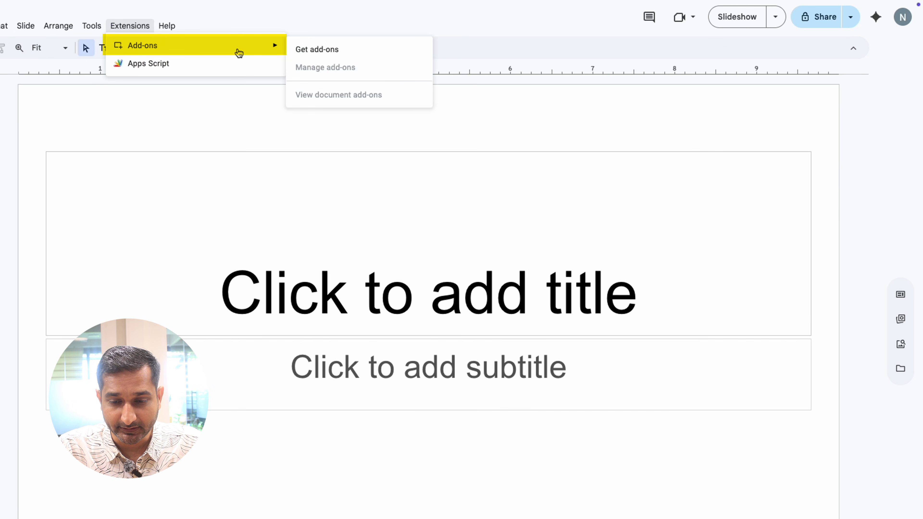
left_click(322, 51)
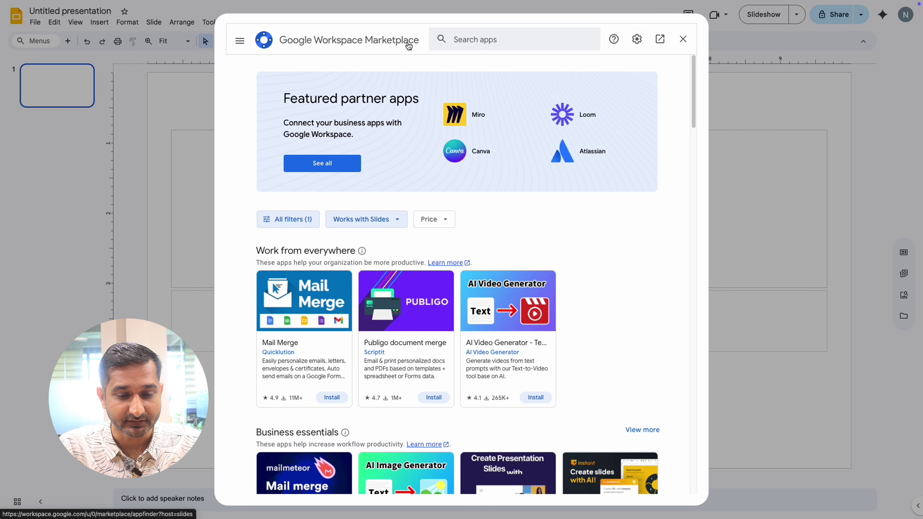
Search the marketplace for "Plus AI" and open the Plus AI for Google Slides and Docs listing.
left_click(491, 40)
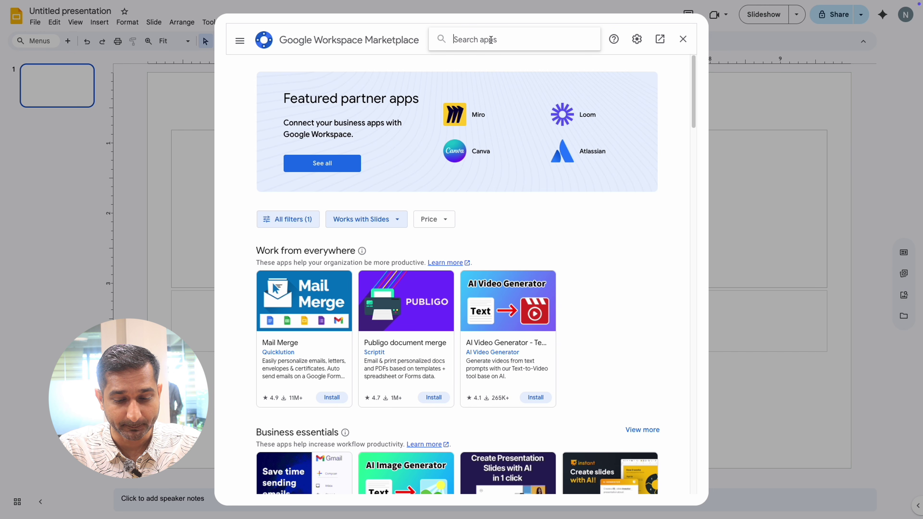
type("Plu")
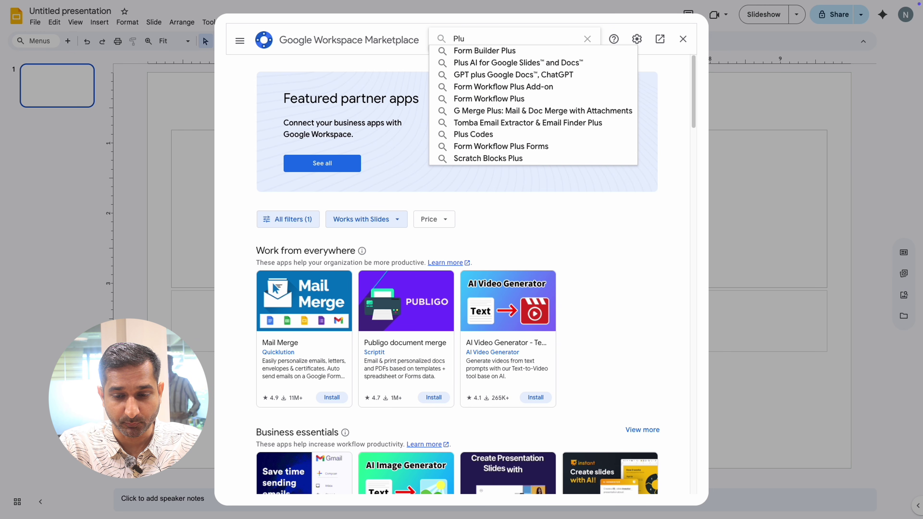
type("s AI")
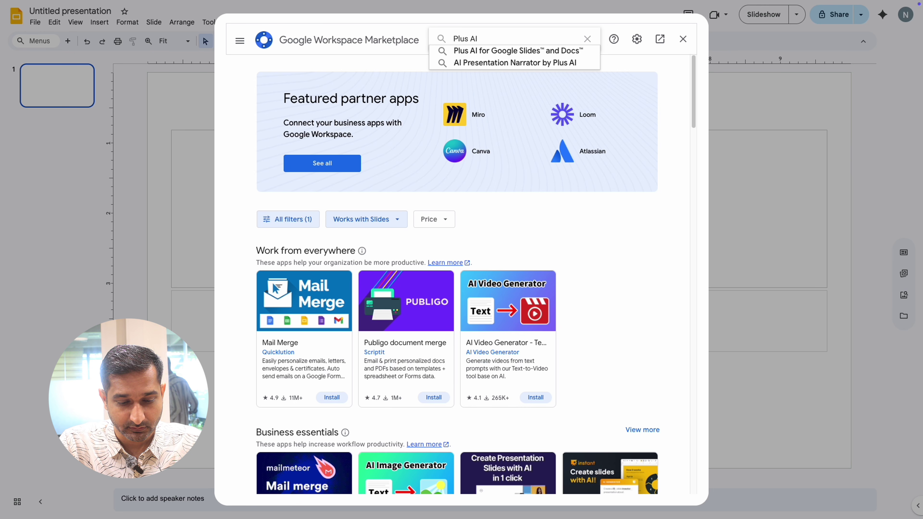
left_click(513, 51)
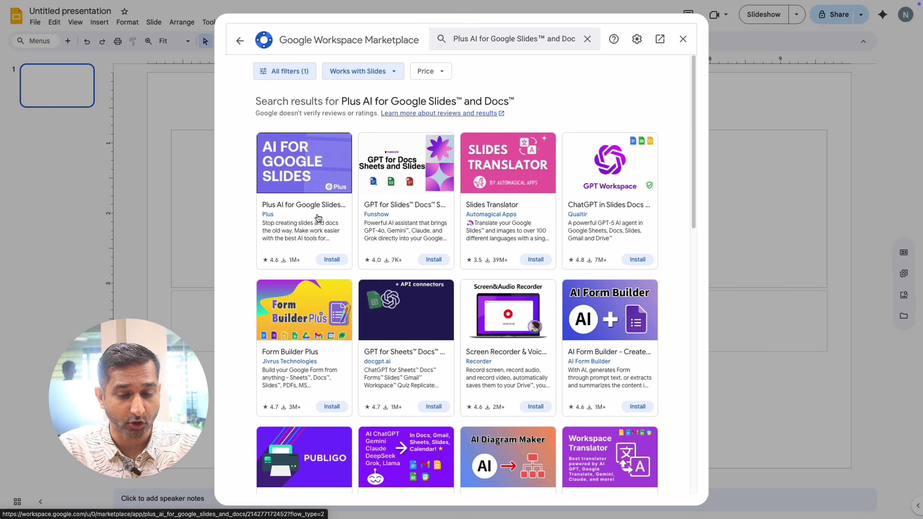
left_click(311, 206)
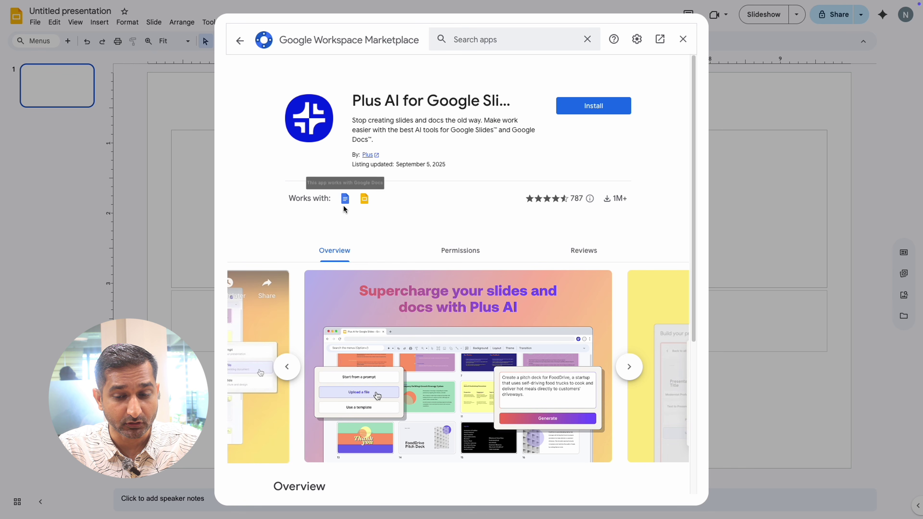
Install the Plus AI add-on, approve its sign-in and access with the Google account, and close the marketplace.
left_click(589, 108)
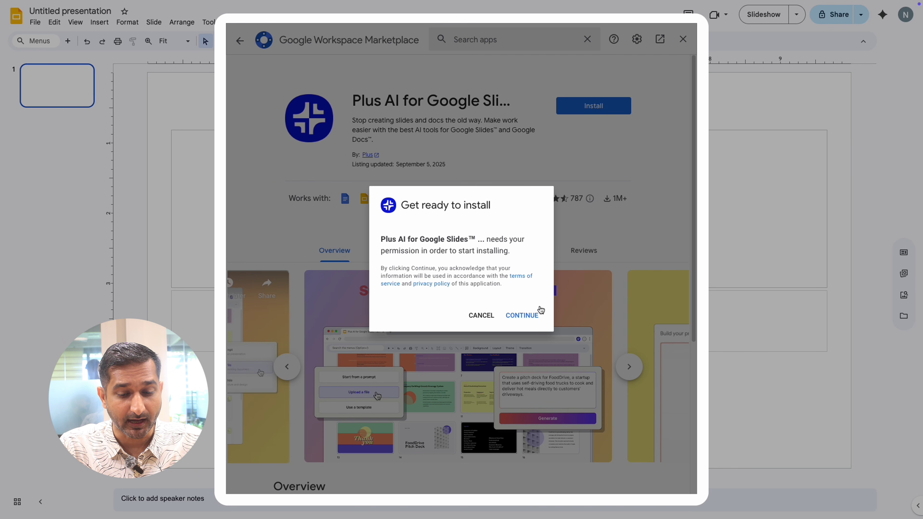
left_click(522, 316)
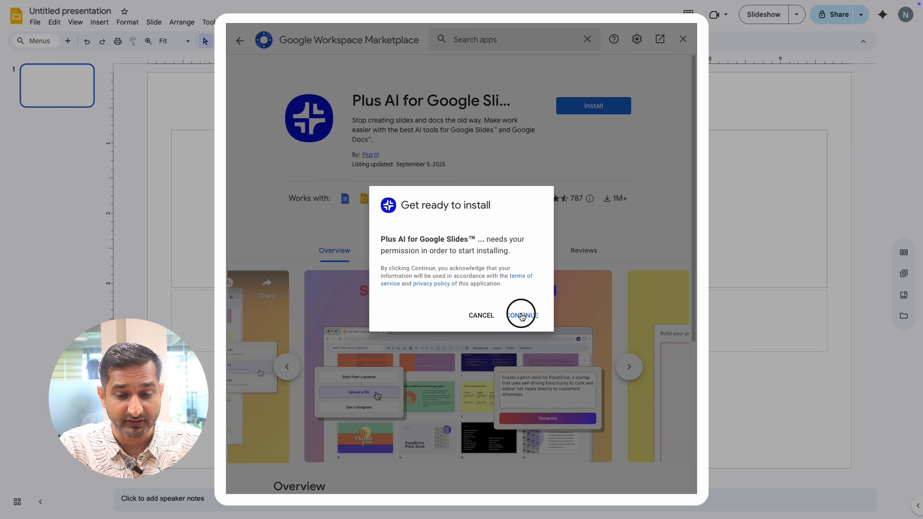
left_click(527, 218)
left_click(643, 344)
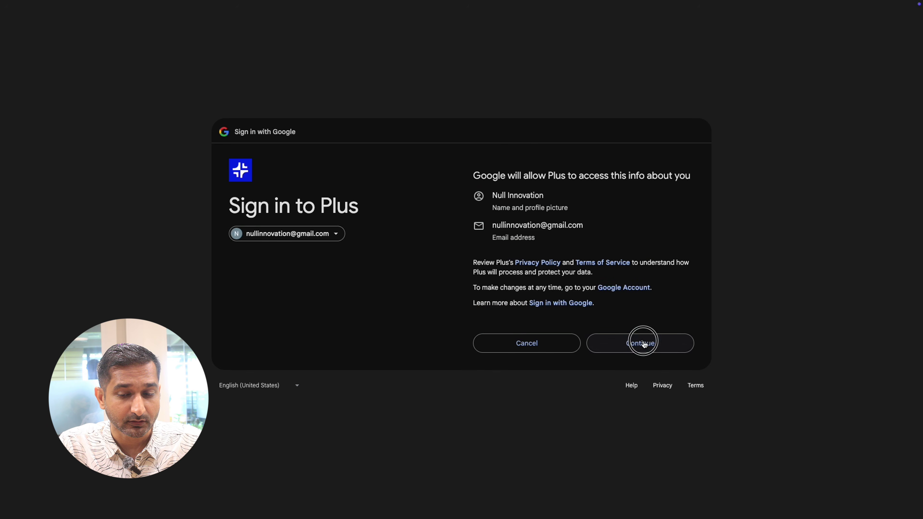
left_click(635, 405)
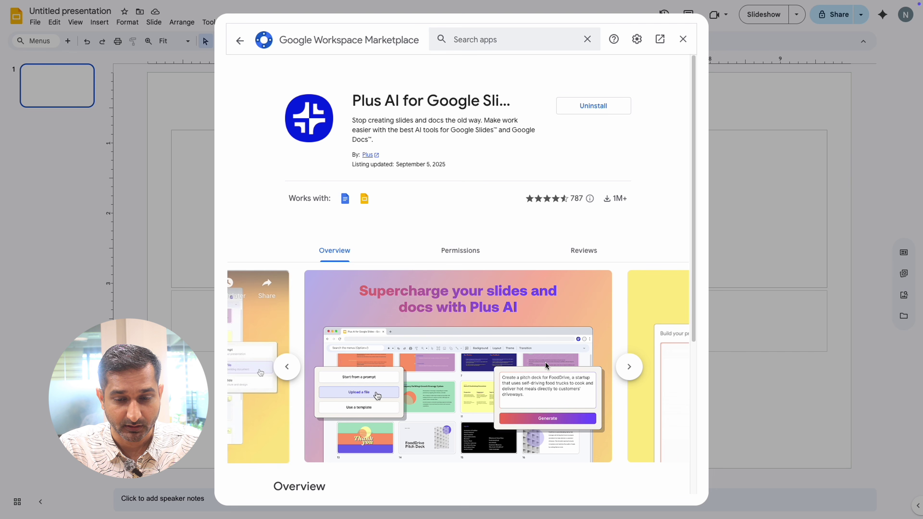
left_click(683, 39)
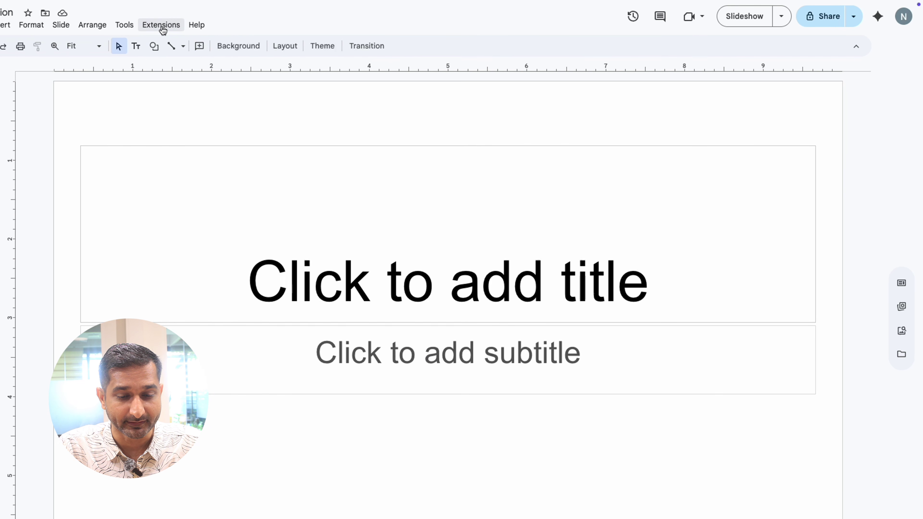
Start a new presentation with the Plus AI add-on.
left_click(163, 29)
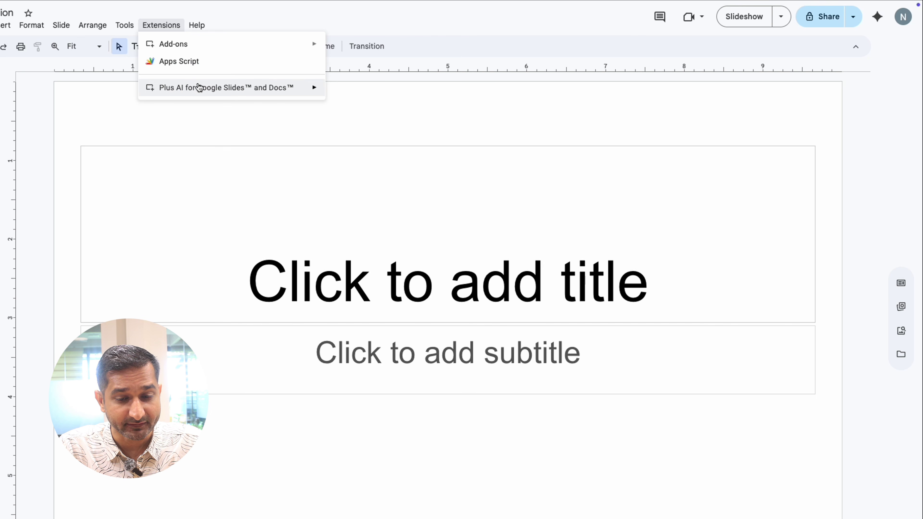
mouse_move(191, 90)
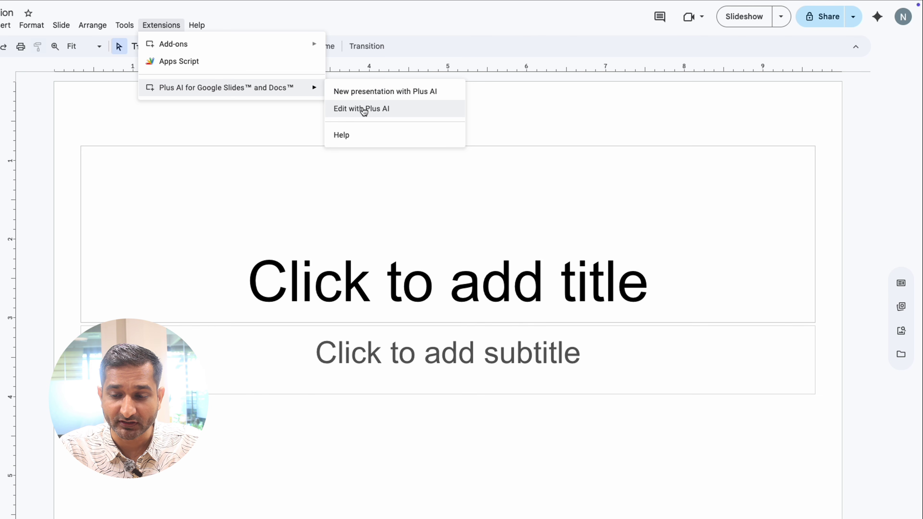
left_click(369, 93)
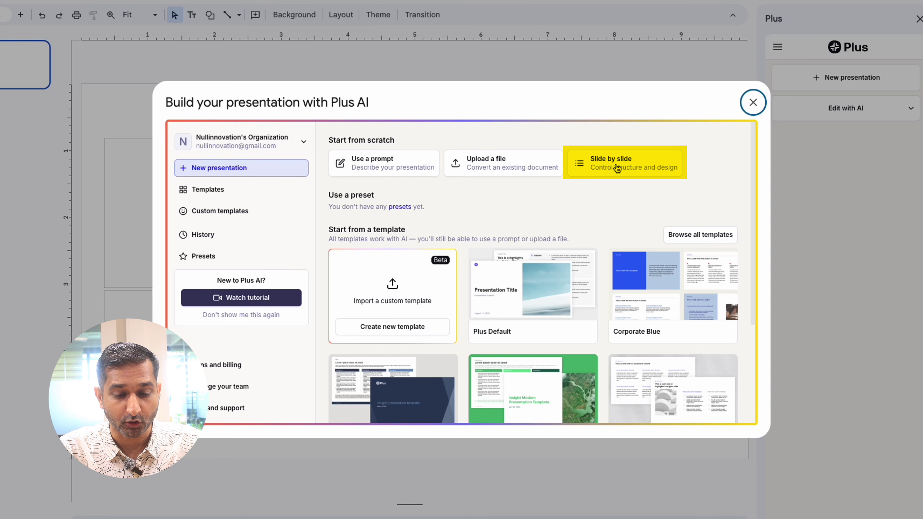
Browse the Plus AI template gallery and the custom template options, and return to the new presentation options.
left_click(205, 193)
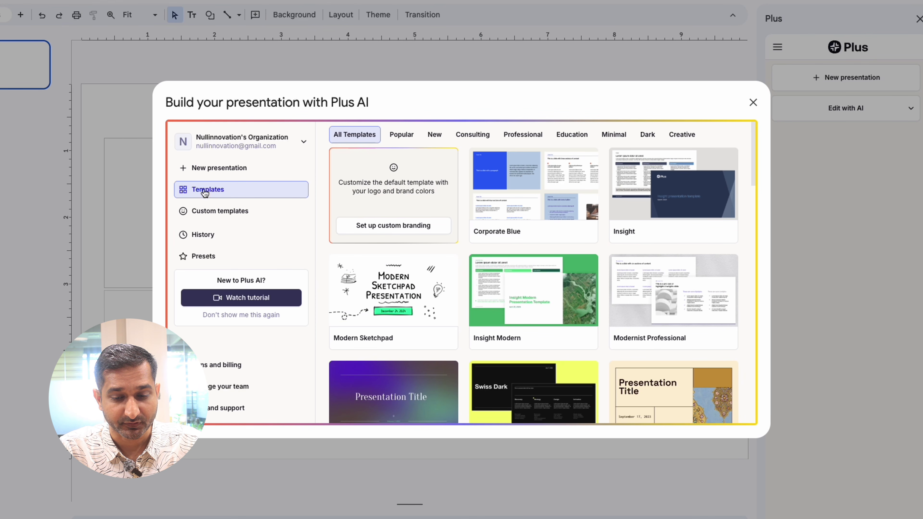
scroll(600, 234, "down", 10)
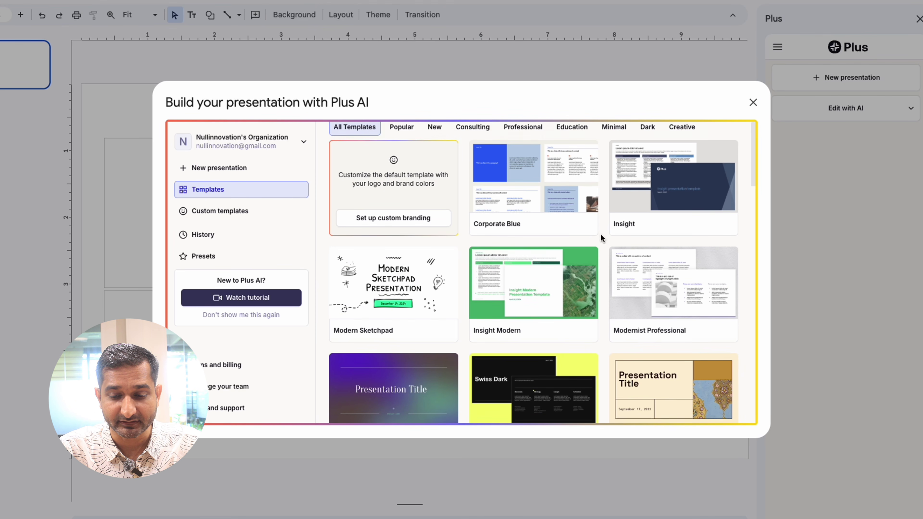
scroll(600, 234, "down", 12)
scroll(594, 226, "up", 20)
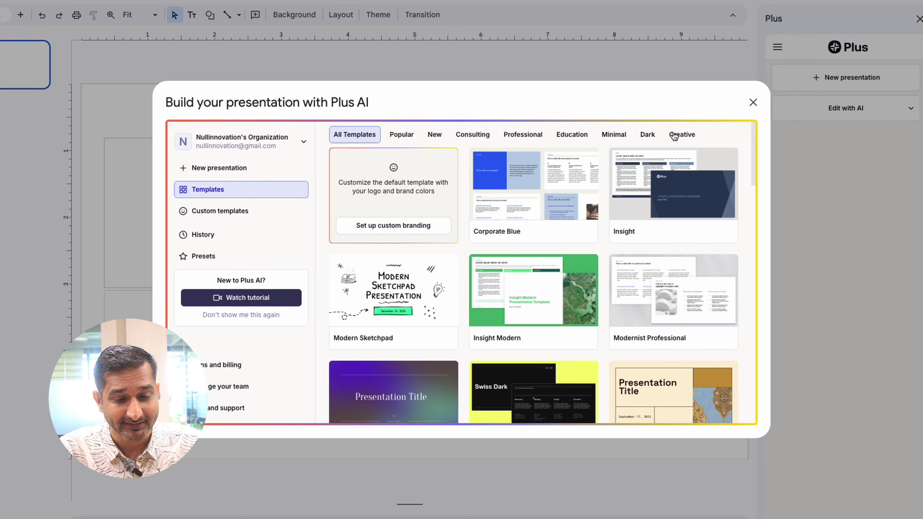
left_click(234, 214)
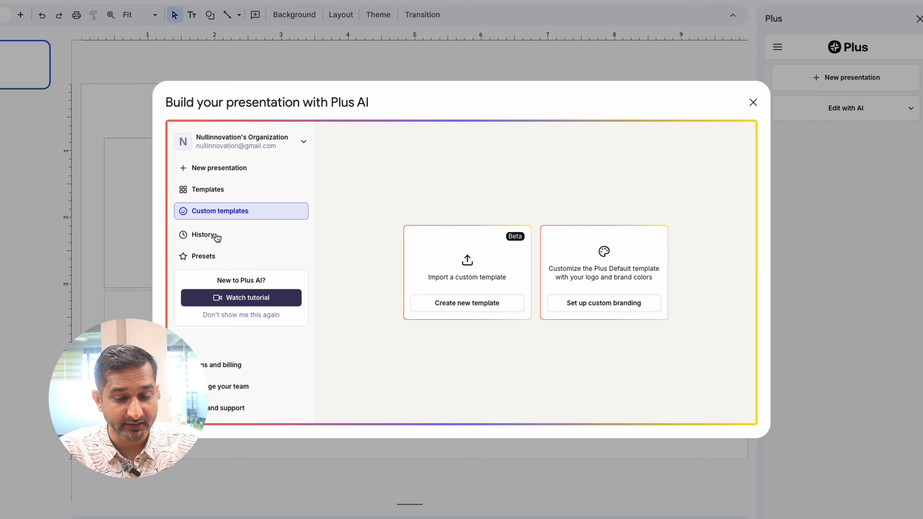
left_click(218, 168)
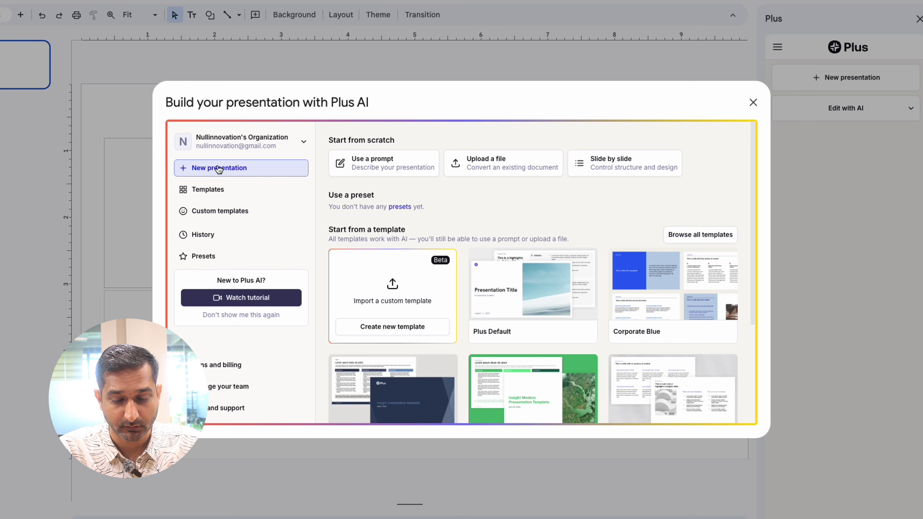
Start the presentation from a prompt, let AI choose the template, and keep the presentation mode on Use a prompt.
left_click(378, 164)
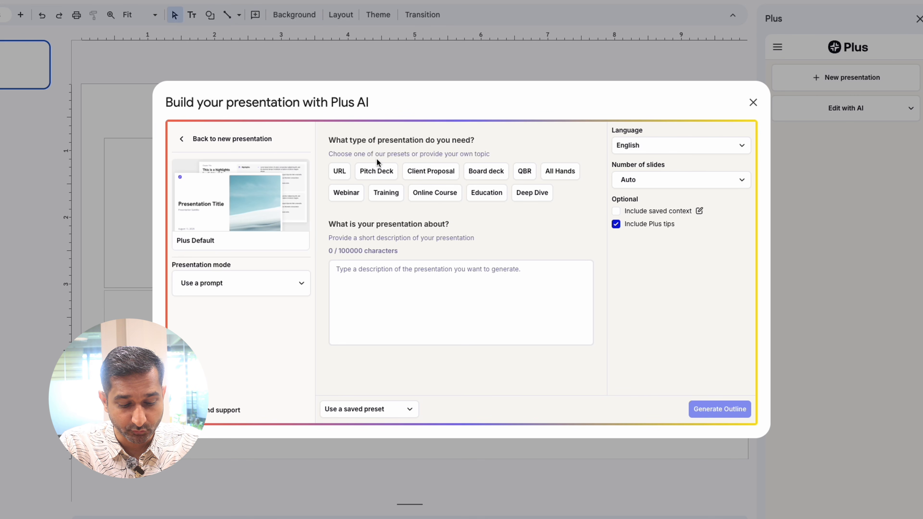
mouse_move(244, 194)
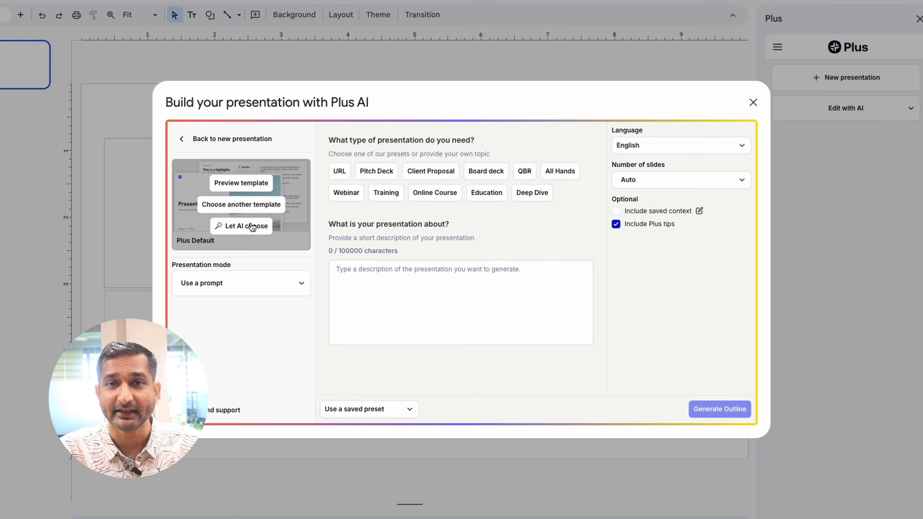
left_click(238, 226)
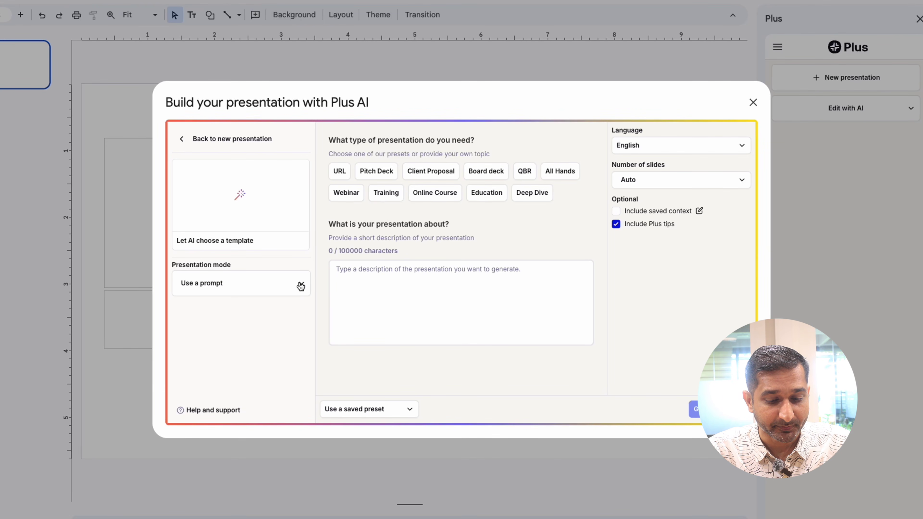
left_click(301, 284)
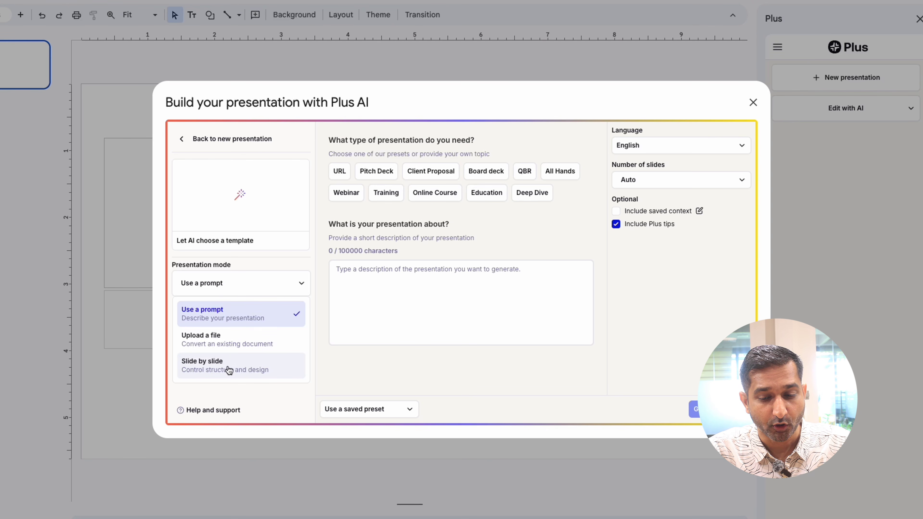
left_click(230, 313)
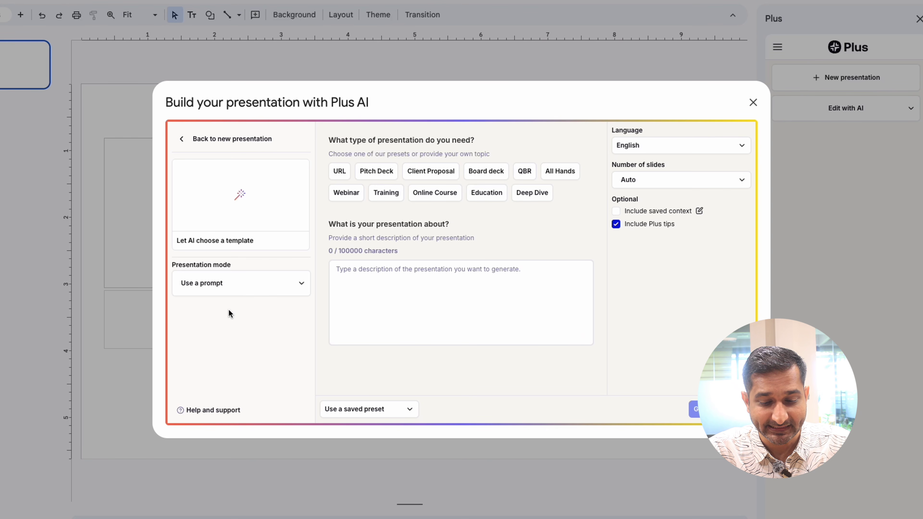
left_click_drag(329, 135, 478, 139)
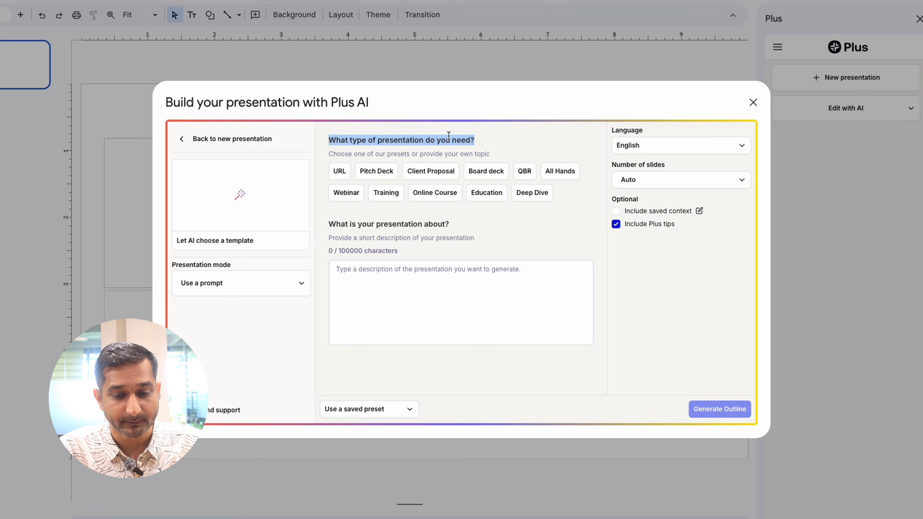
Describe the presentation as flood safety awareness during the rainy season, covering causes, impacts, precautions before, during and after heavy rains, and community measures, and generate its outline.
left_click(402, 157)
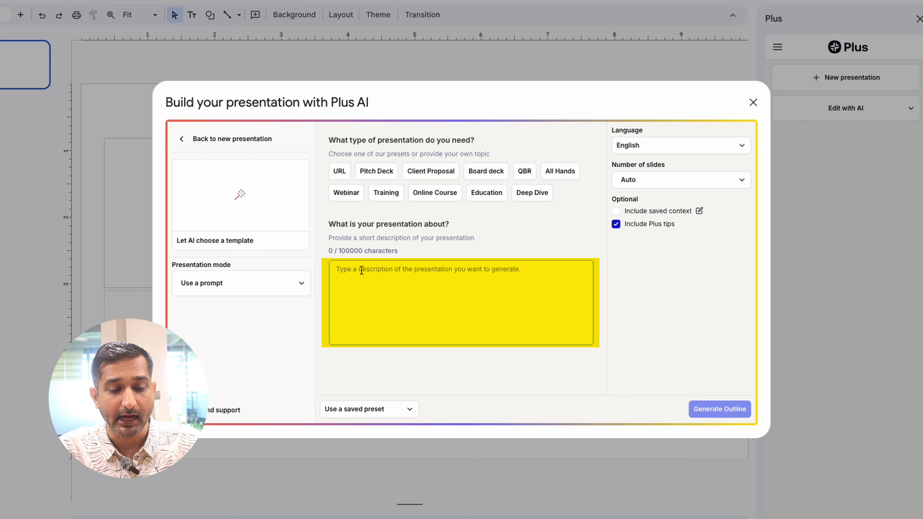
type("This presentation is about flood safety awareness during the rainy season. It explains the causes and impacts of floods, important precautions to take before, during, and after heavy rains, and community-level measures to reduce risks. The goal is to spread awareness and help people stay safe and prepared.")
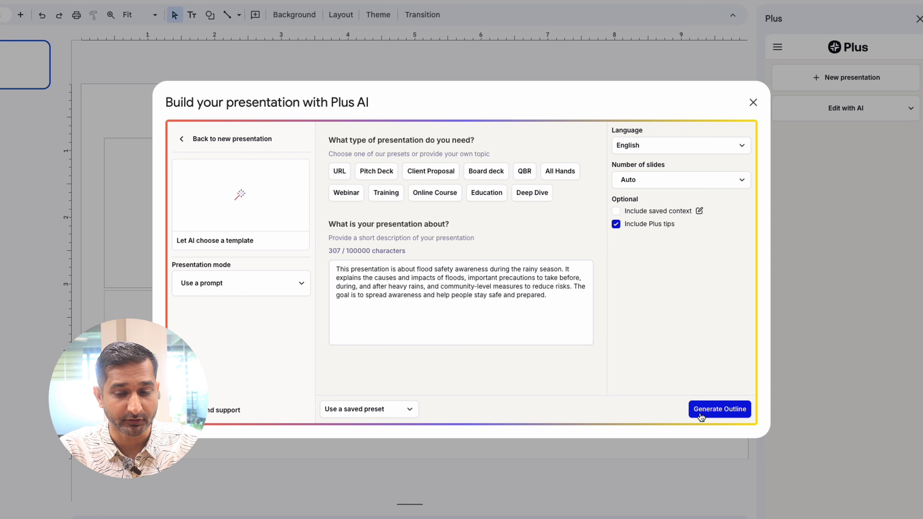
left_click(726, 410)
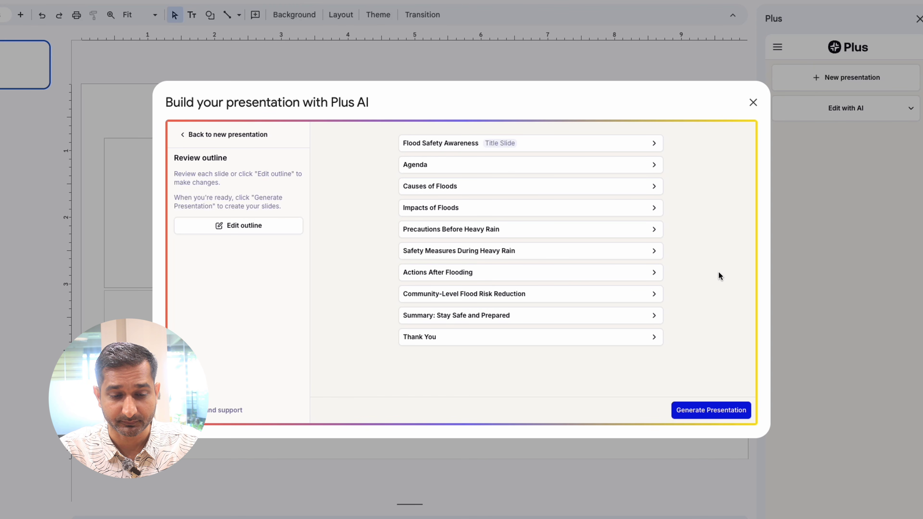
Look at the title and Agenda slides in the outline editor, and return to the outline review, discarding any edits.
left_click(225, 231)
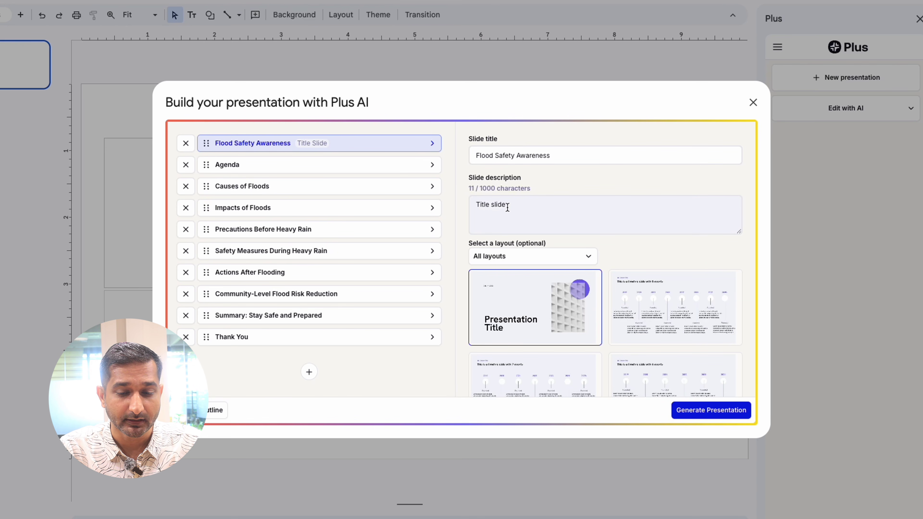
left_click(380, 168)
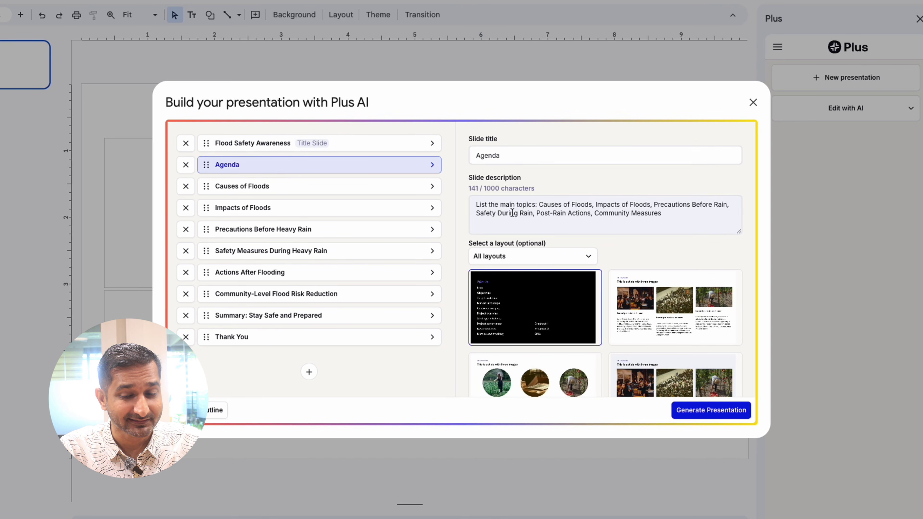
left_click(214, 411)
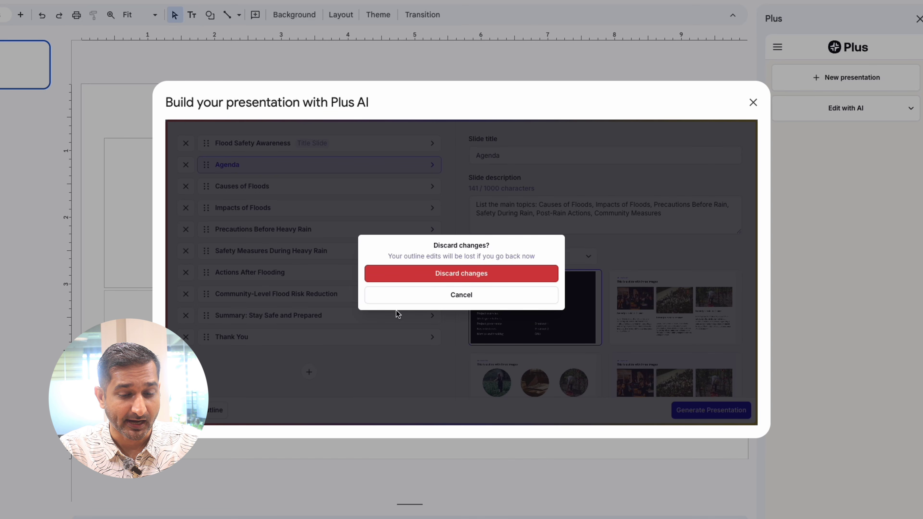
left_click(467, 279)
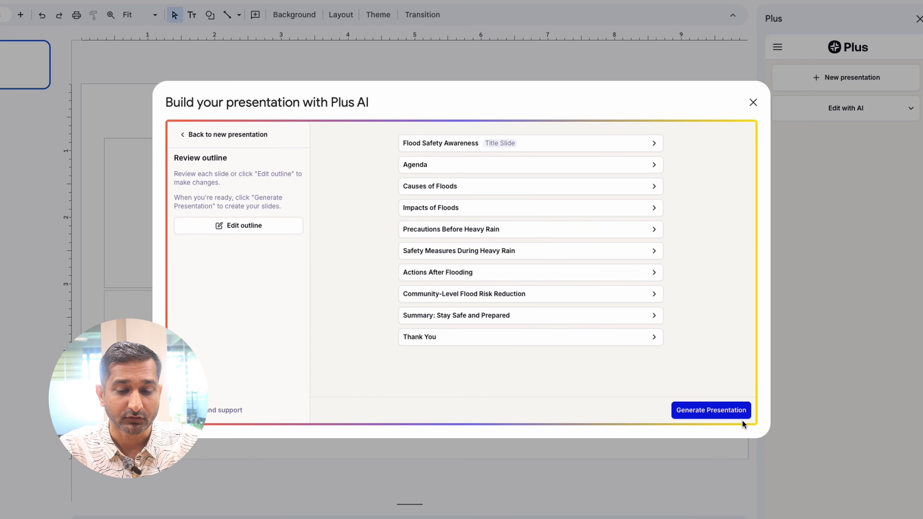
Generate the presentation from the outline and look through its slides, including the title slide's text box.
left_click(693, 415)
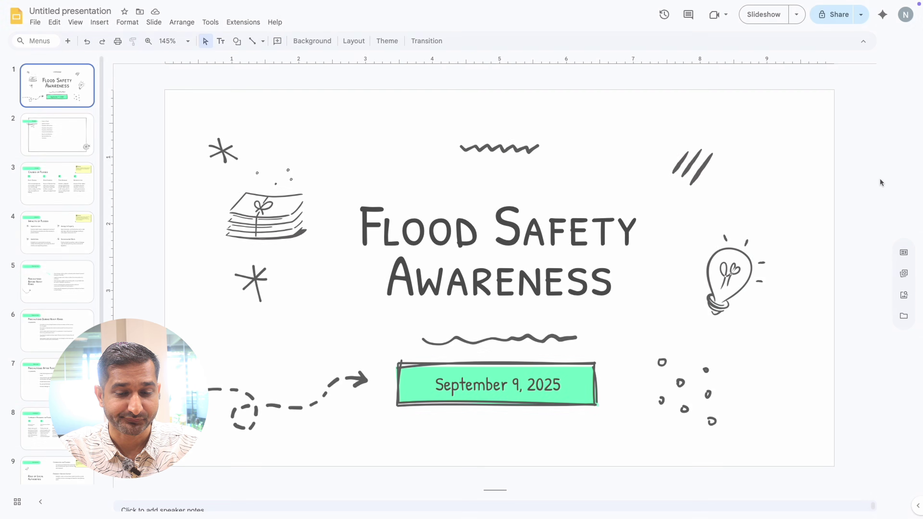
scroll(879, 181, "down", 2)
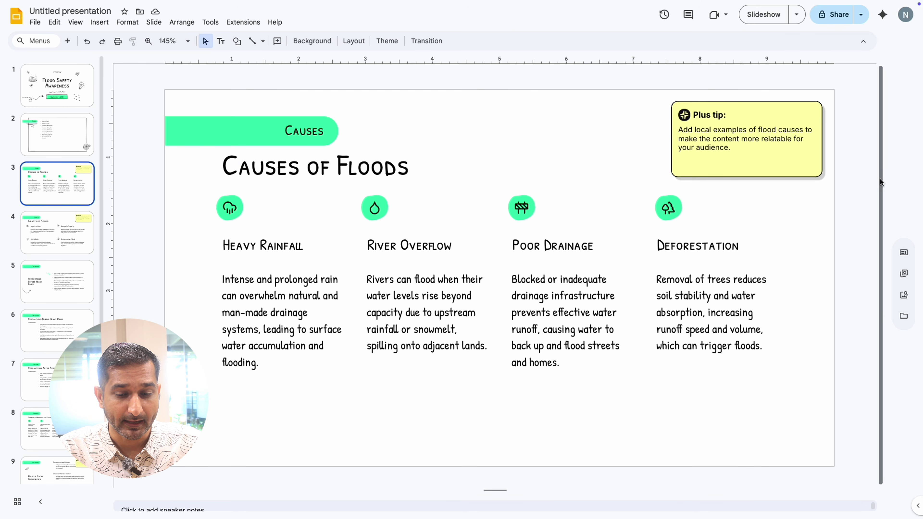
scroll(880, 182, "down", 4)
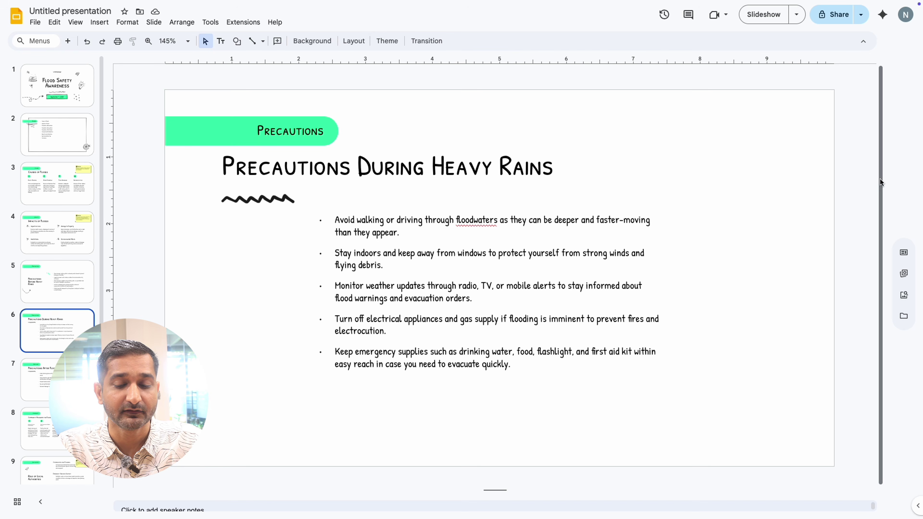
scroll(880, 181, "down", 4)
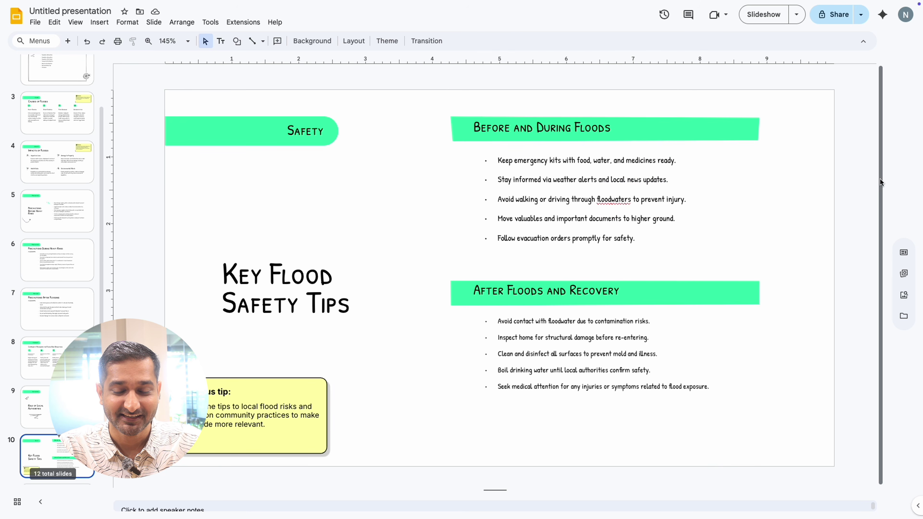
scroll(880, 182, "down", 1)
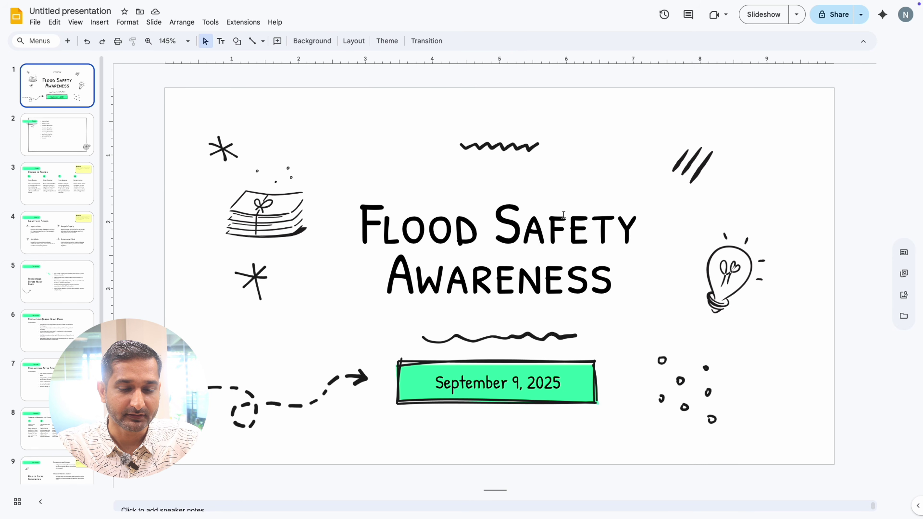
left_click(514, 224)
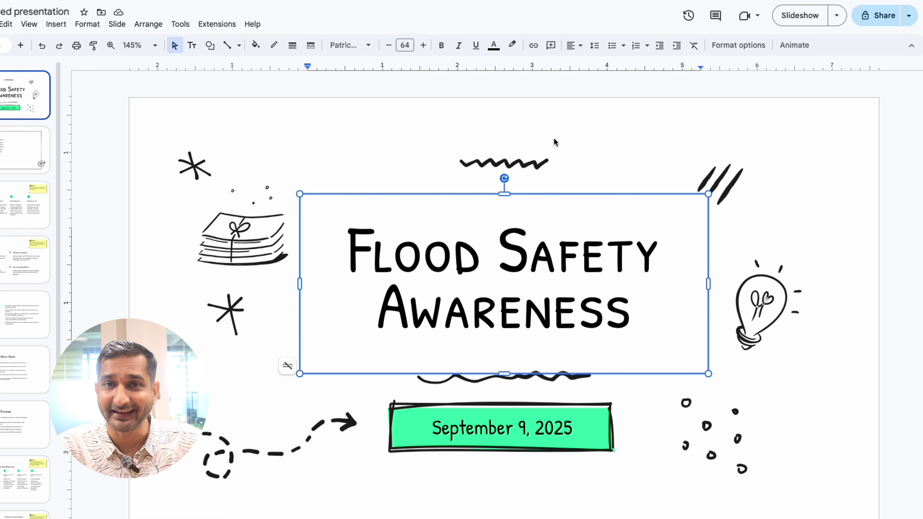
left_click(542, 132)
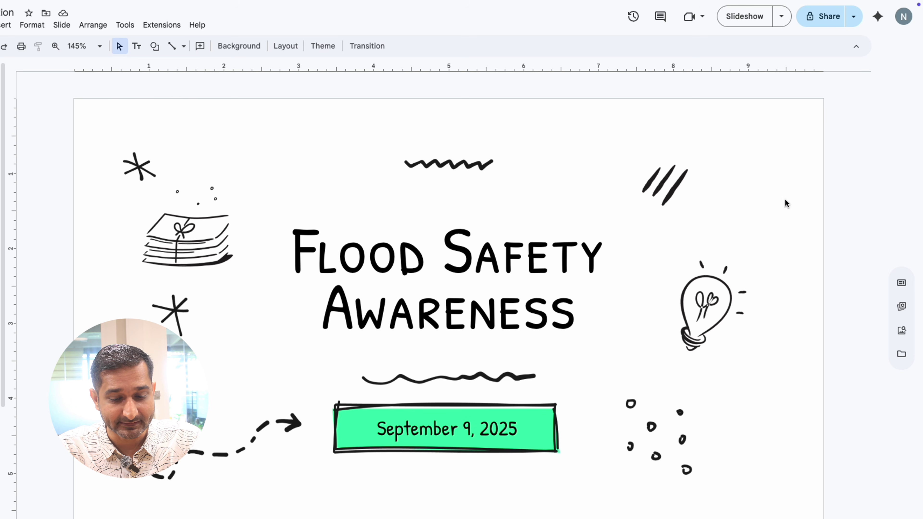
Start editing the flood safety presentation with Plus AI and show the available AI editing options.
left_click(177, 34)
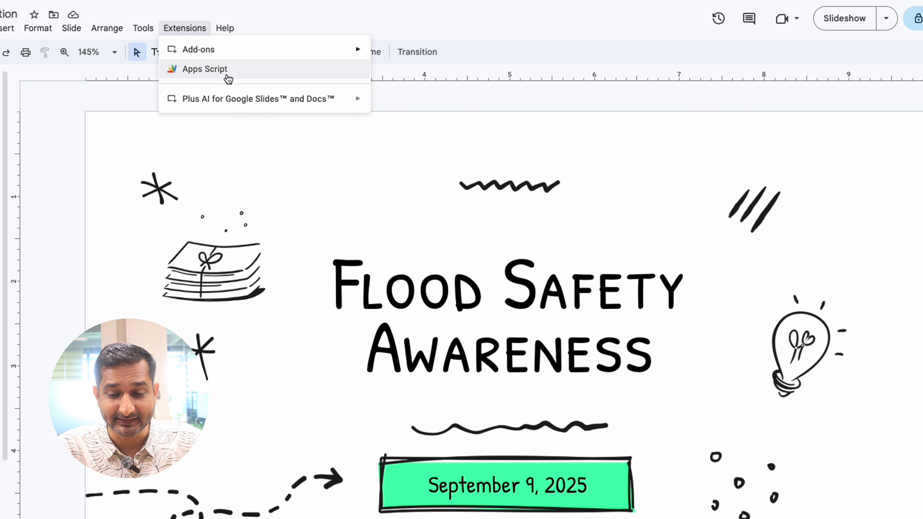
mouse_move(248, 99)
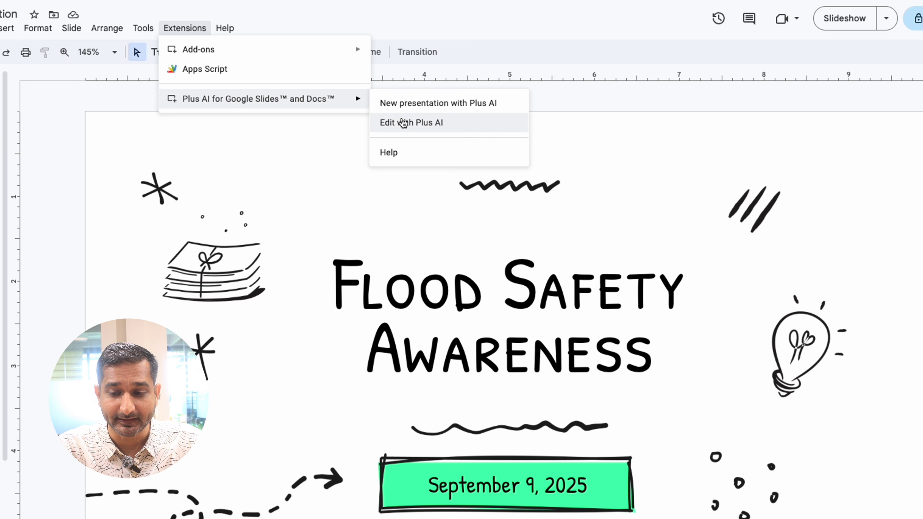
left_click(414, 123)
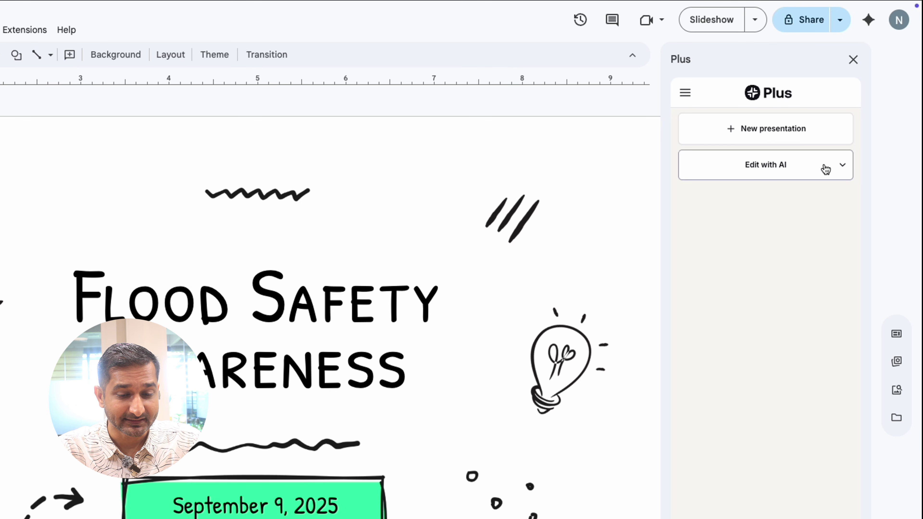
left_click(840, 168)
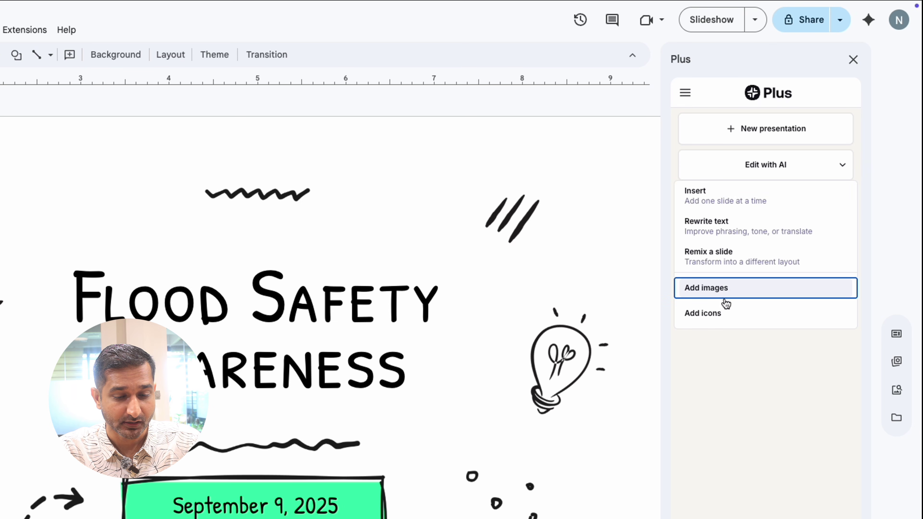
Look through the AI tools for inserting a slide, rewriting text and remixing a slide.
left_click(722, 313)
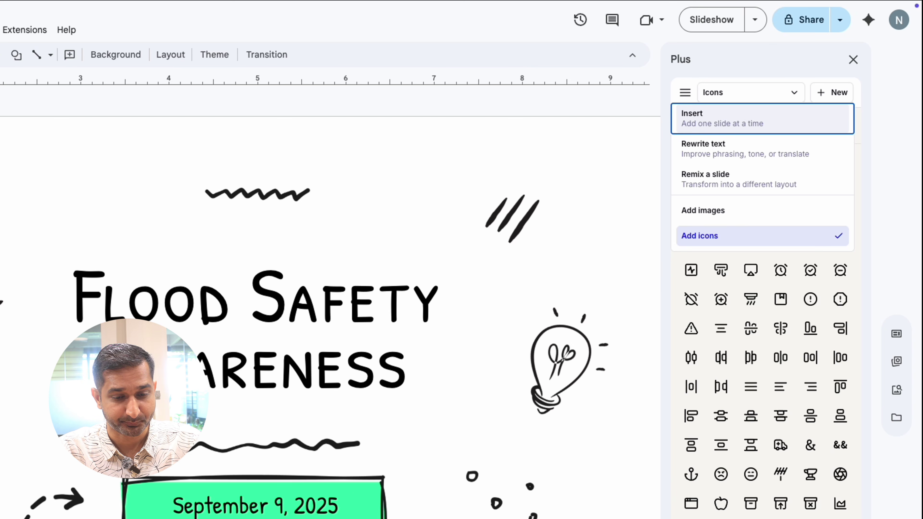
left_click(718, 119)
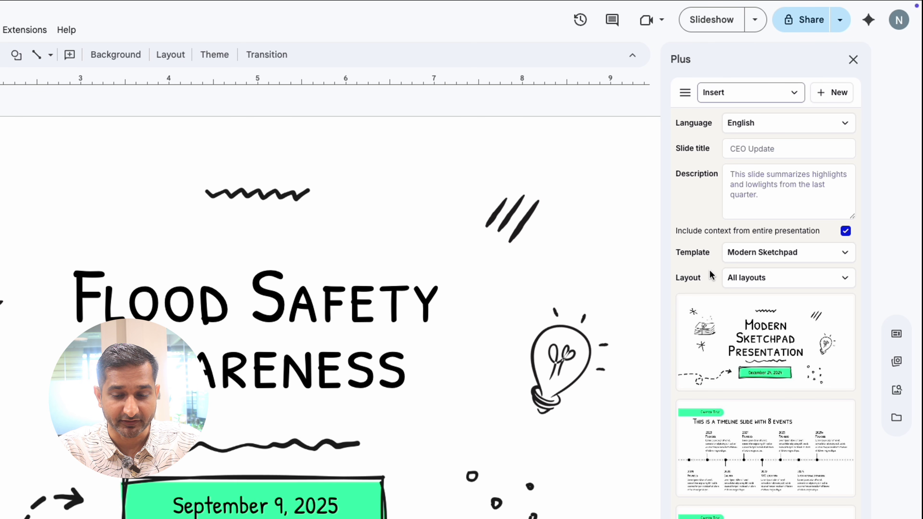
left_click(727, 91)
left_click(716, 147)
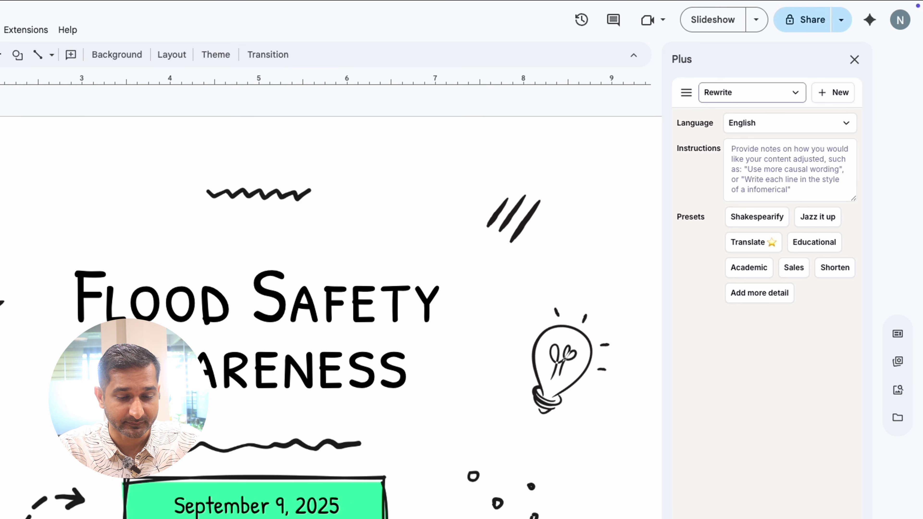
left_click(756, 97)
left_click(714, 175)
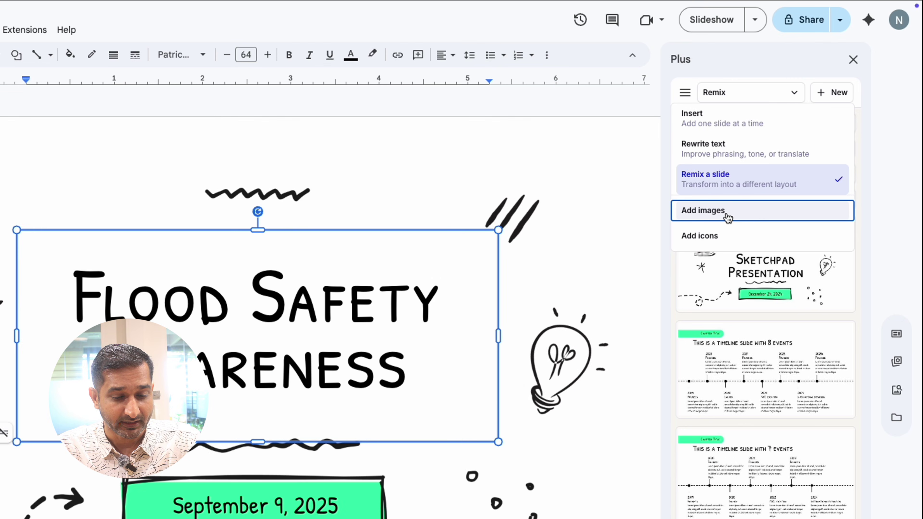
Open the AI image tool and compare the preset styles of the Illustration and Photography mediums, ending on Photography.
left_click(726, 215)
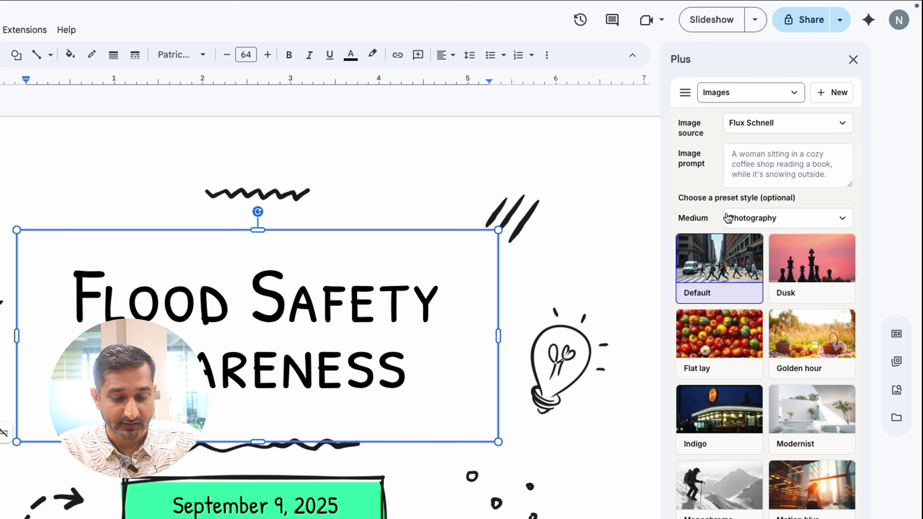
left_click(782, 220)
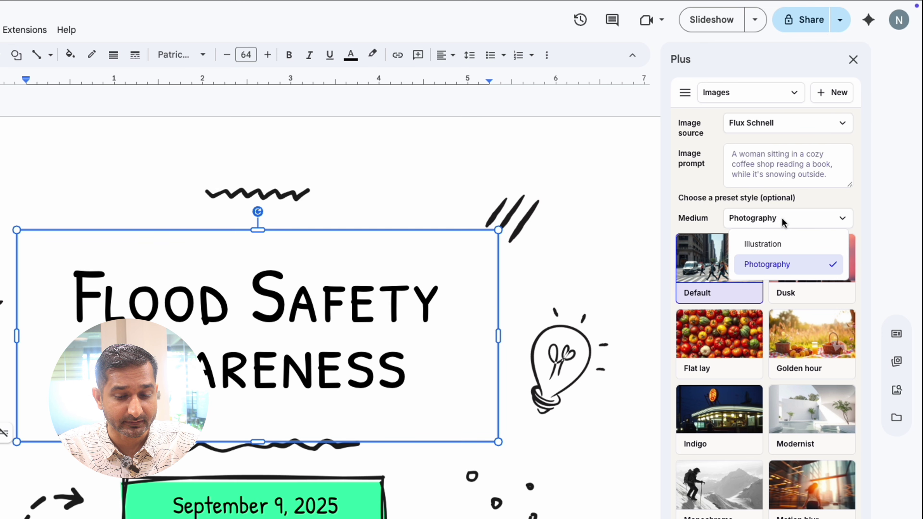
left_click(765, 243)
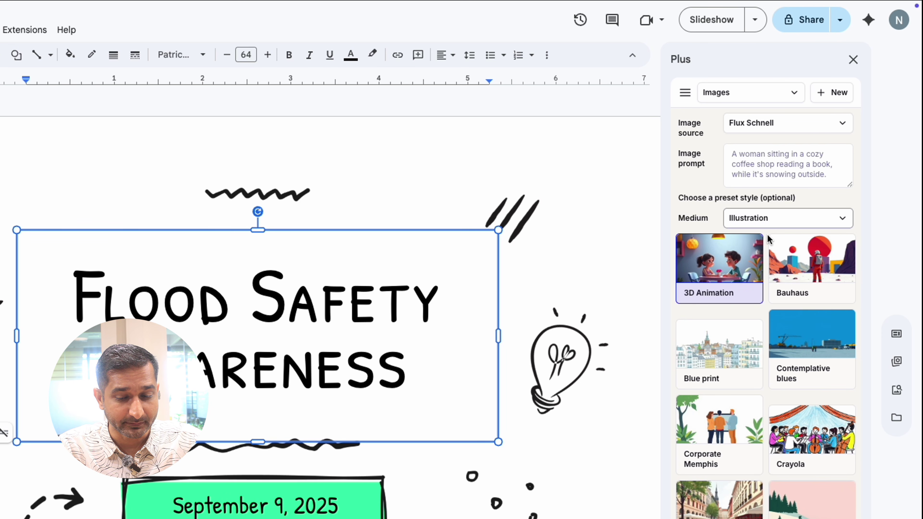
left_click(770, 220)
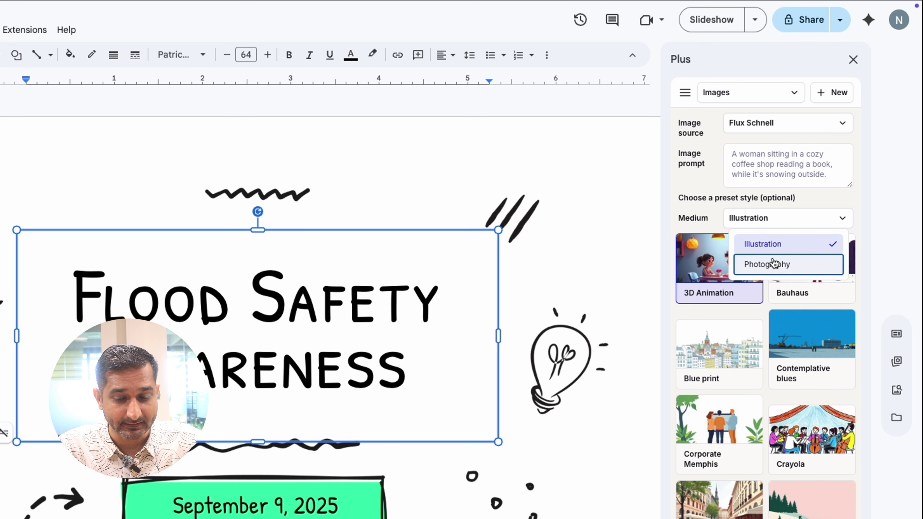
left_click(770, 263)
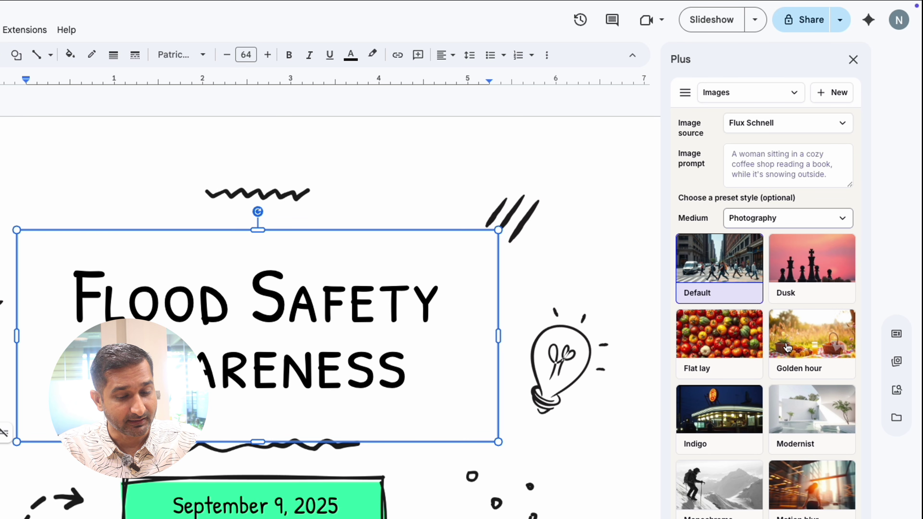
Open the AI icon tool and examine its icon library options, the Plus AI icons and the icon search.
left_click(750, 92)
left_click(723, 238)
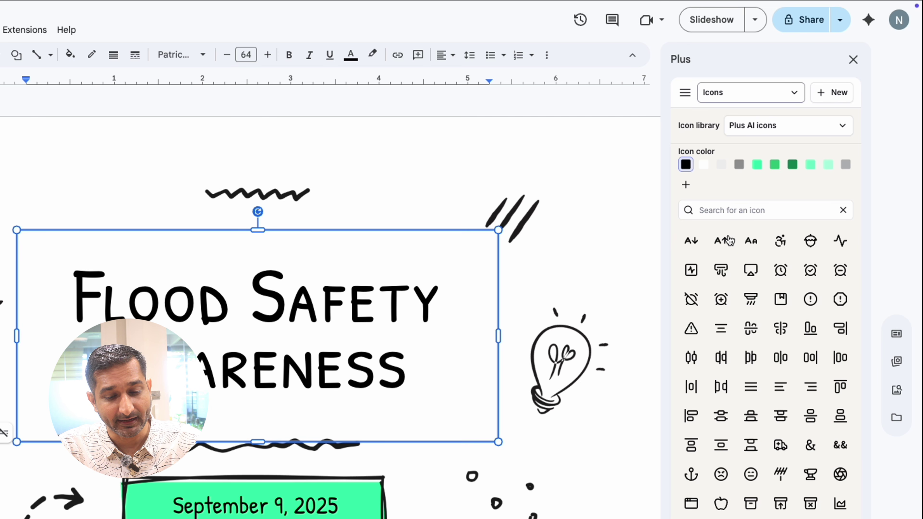
left_click(754, 124)
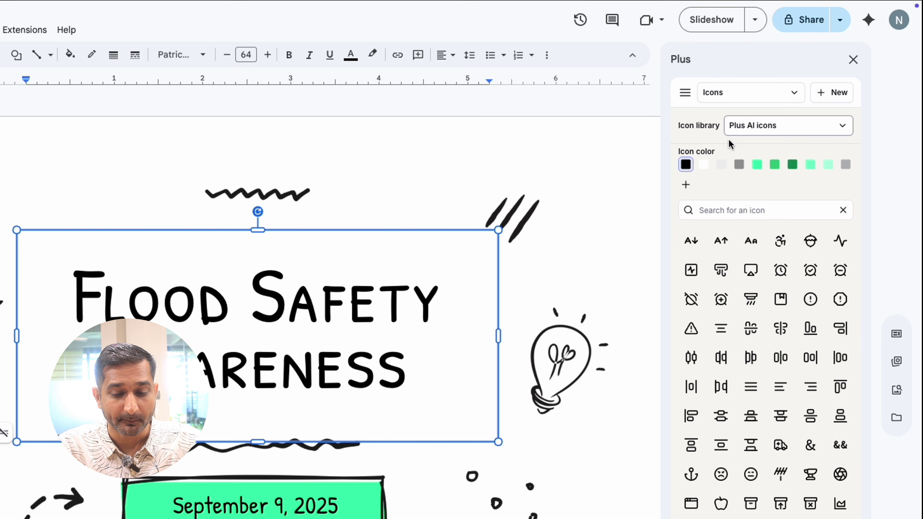
scroll(743, 302, "down", 2)
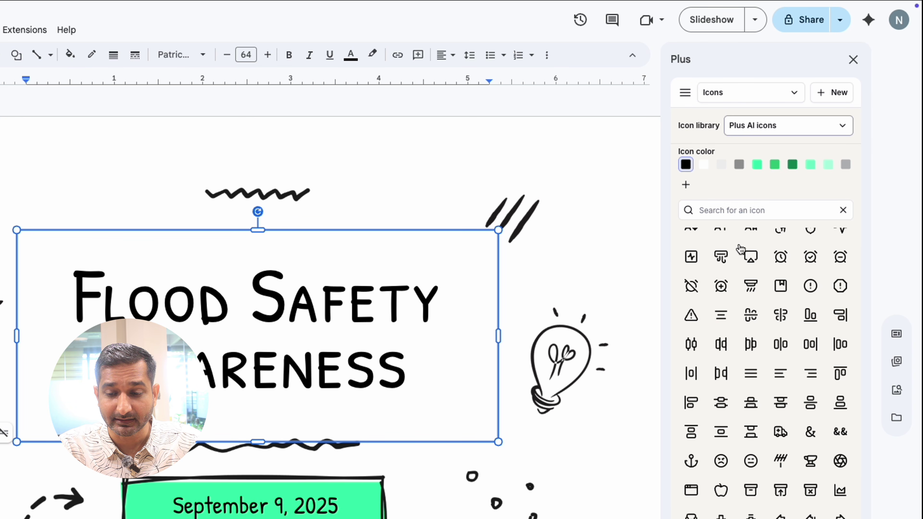
left_click(724, 210)
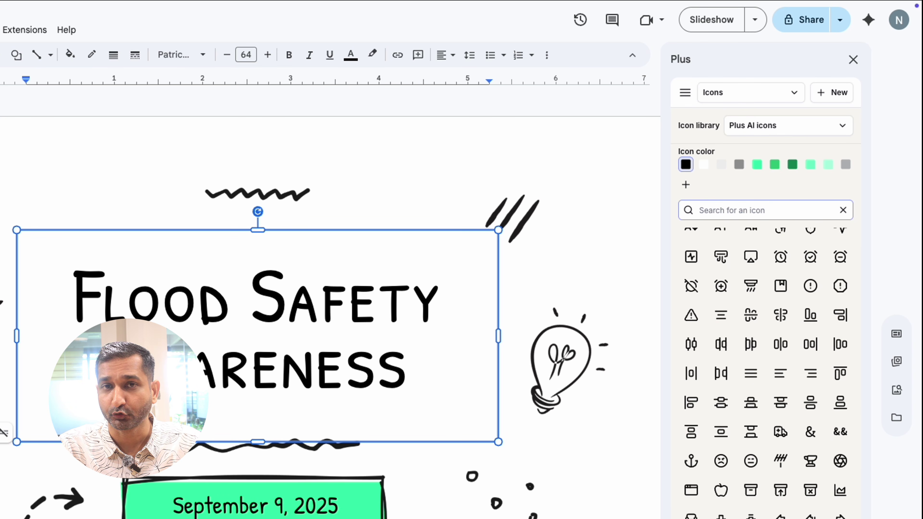